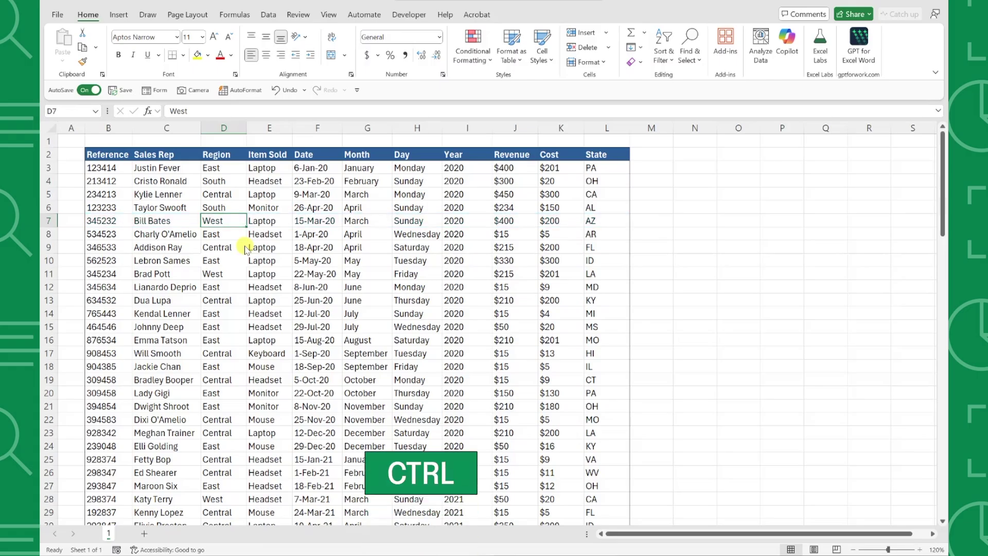
{"action": "key", "text": "ctrl+a"}
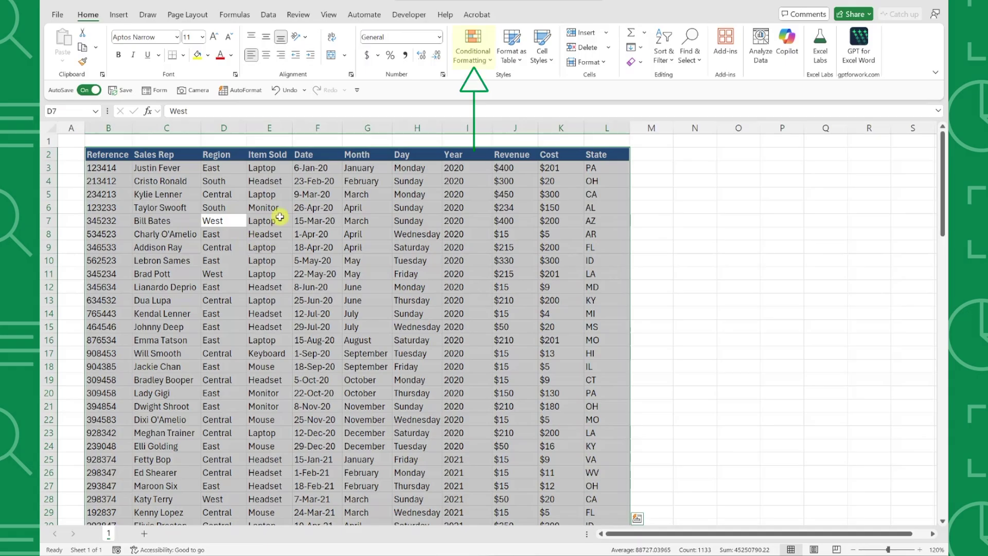
Step: Select the whole sales table and start a new formula rule =ROW()=CELL("row")
{"action": "left_click", "coordinate": [469, 58]}
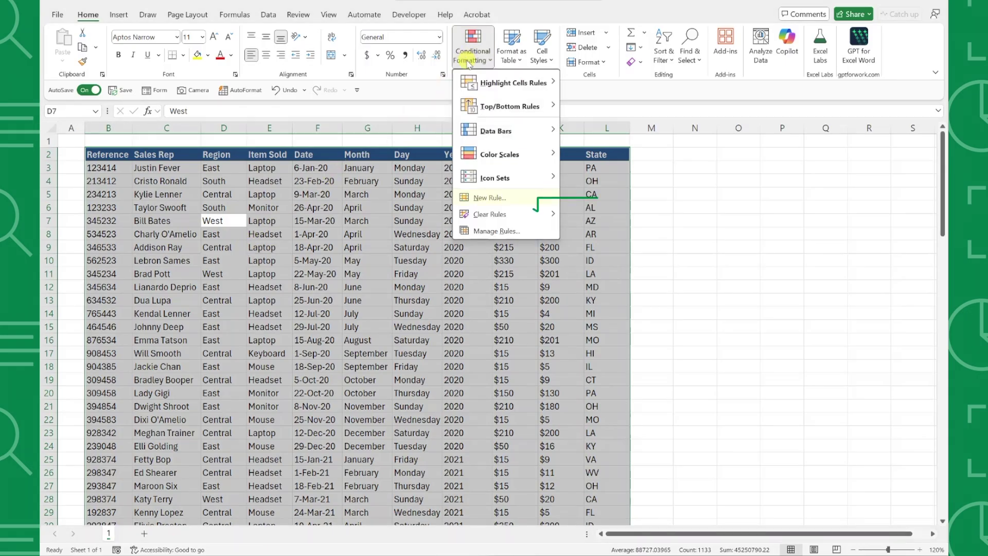
{"action": "left_click", "coordinate": [484, 198]}
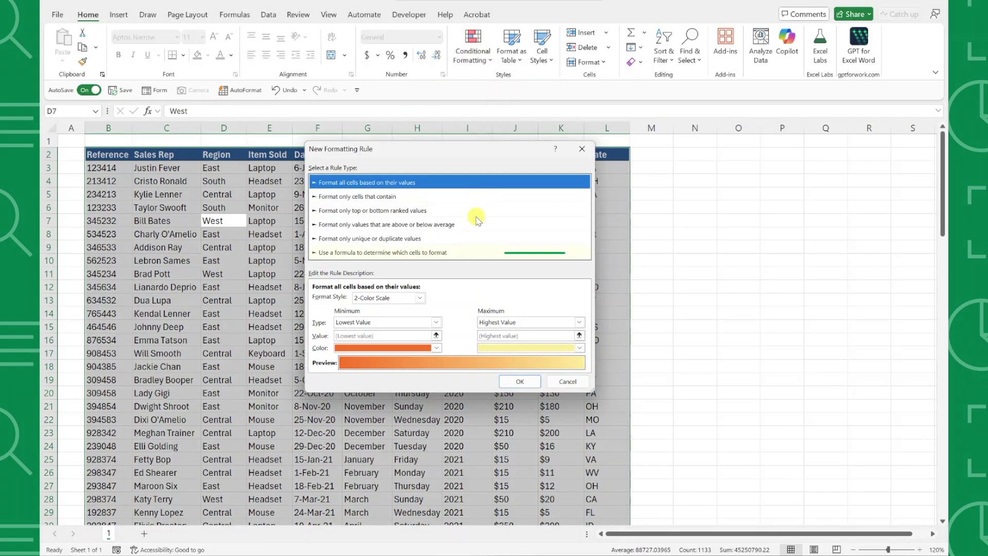
{"action": "left_click", "coordinate": [466, 251]}
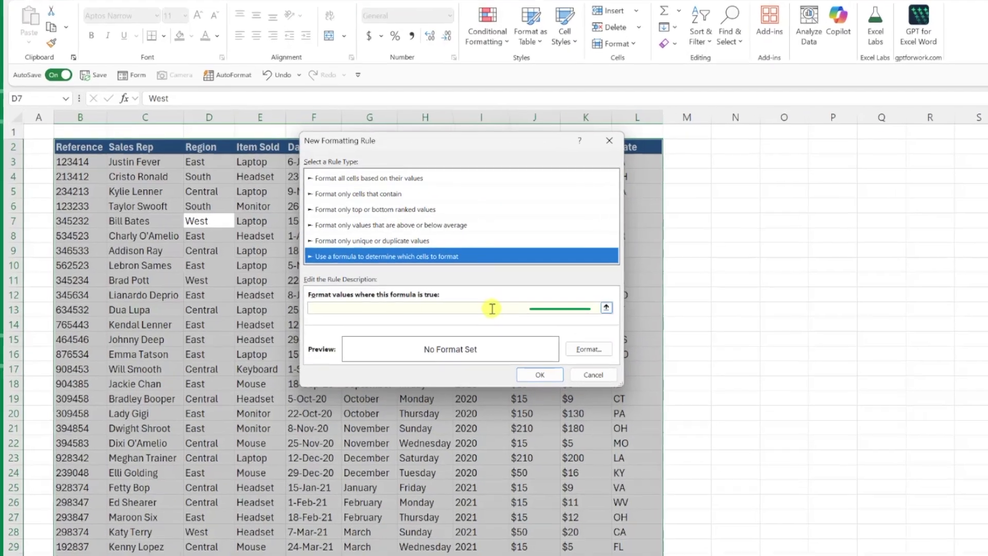
{"action": "left_click", "coordinate": [477, 299]}
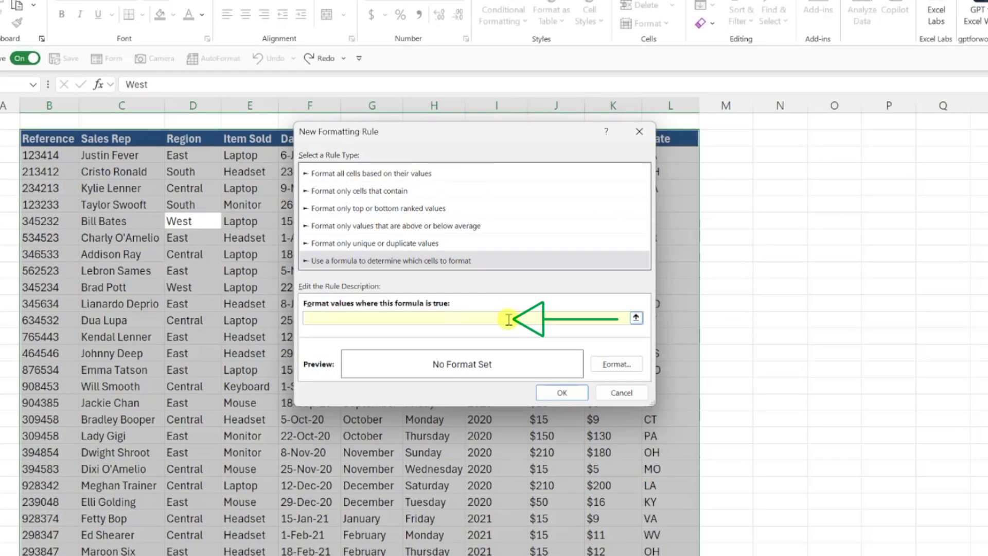
{"action": "type", "text": "=ROW()"}
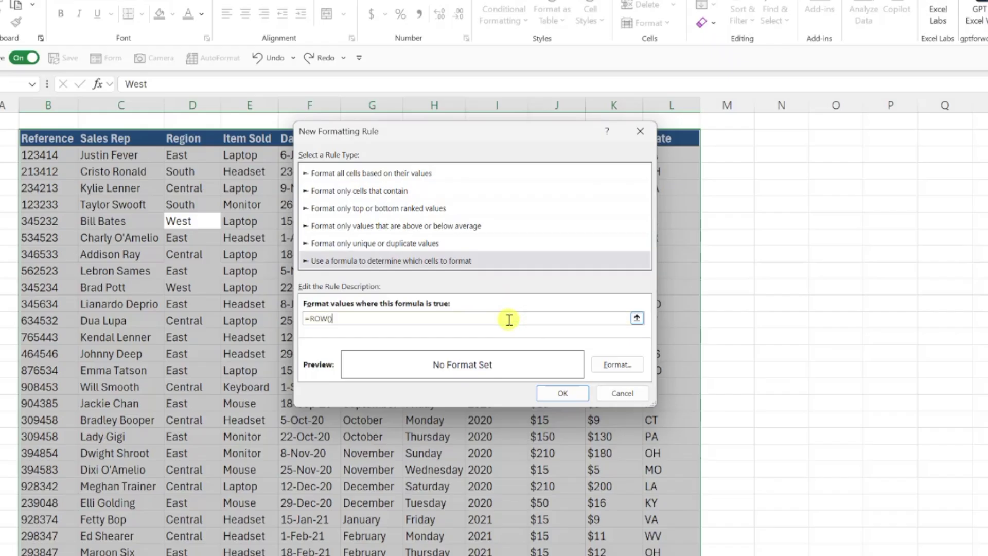
{"action": "type", "text": "=CELL(\"row\")"}
Step: Give the row rule a light yellow fill and apply it so row 7 is highlighted
{"action": "left_click", "coordinate": [607, 365]}
{"action": "left_click", "coordinate": [405, 250]}
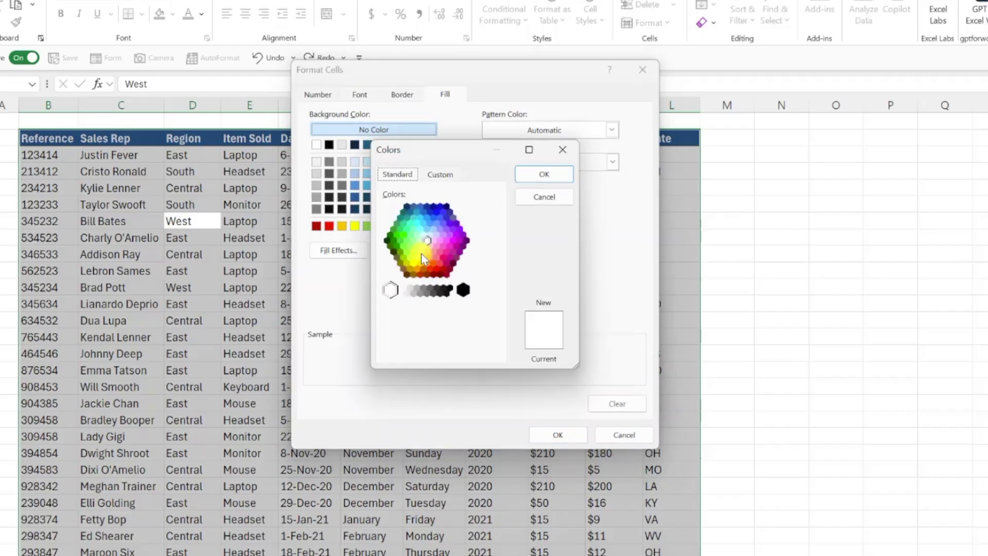
{"action": "left_click", "coordinate": [423, 249]}
{"action": "left_click", "coordinate": [518, 178]}
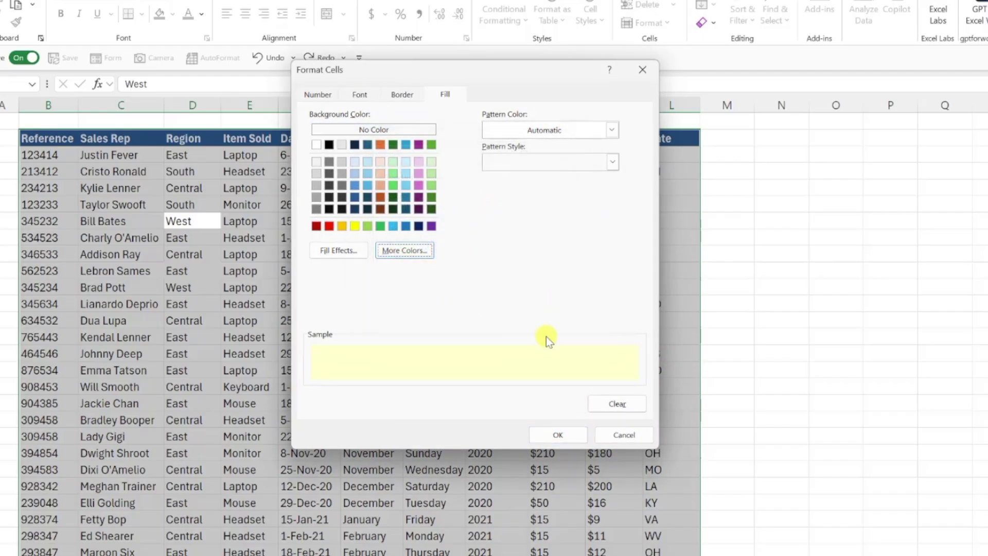
{"action": "left_click", "coordinate": [558, 435]}
{"action": "left_click", "coordinate": [565, 394]}
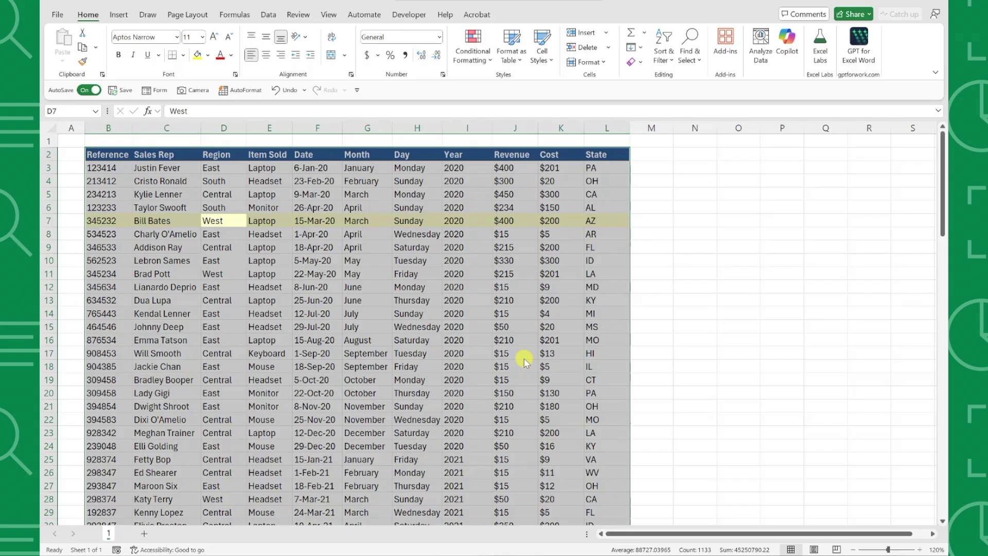
{"action": "key", "text": "Down"}
{"action": "key", "text": "Down"}
{"action": "key", "text": "Down"}
{"action": "key", "text": "Down"}
{"action": "key", "text": "Down"}
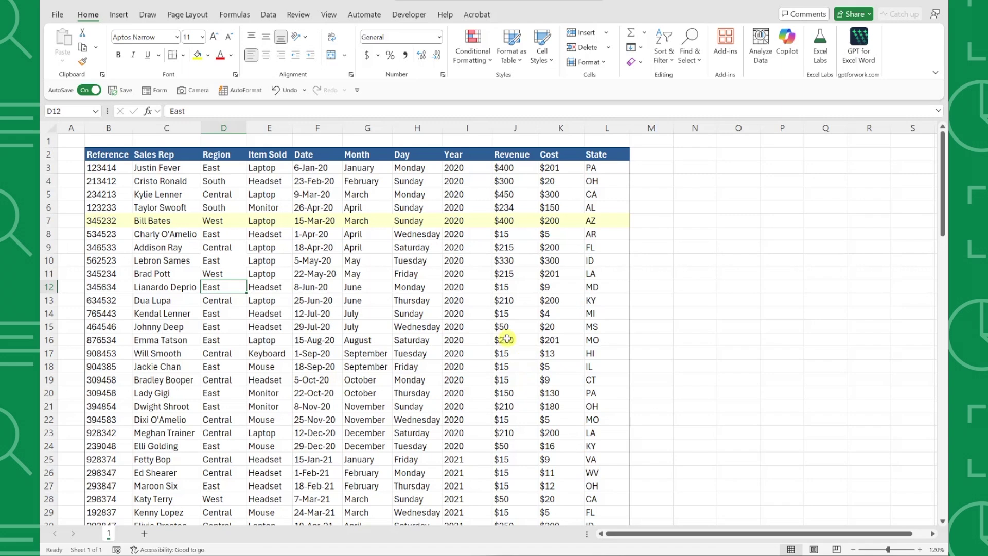
Step: Run Calculate Now from the Formulas tab so the highlight moves to row 12
{"action": "left_click", "coordinate": [235, 15]}
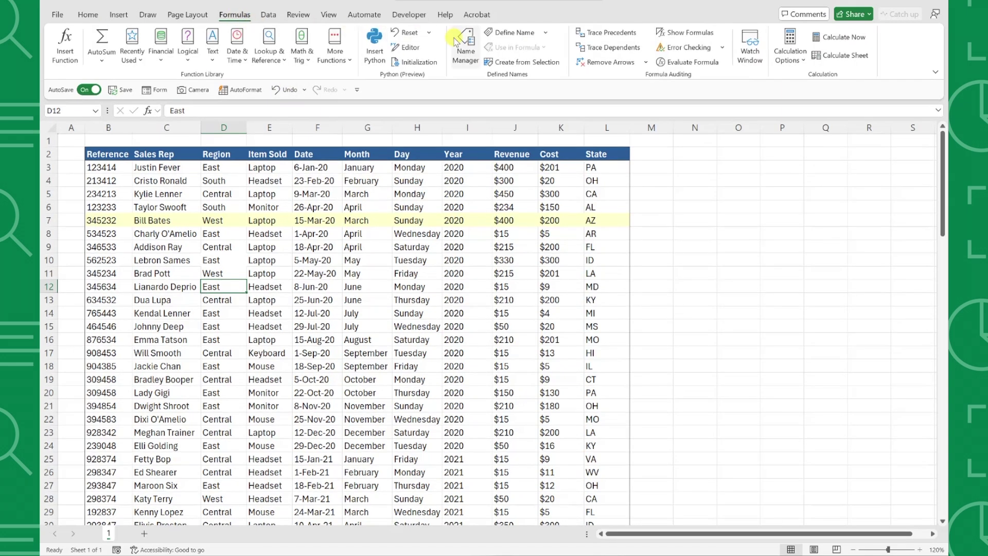
{"action": "left_click", "coordinate": [825, 38]}
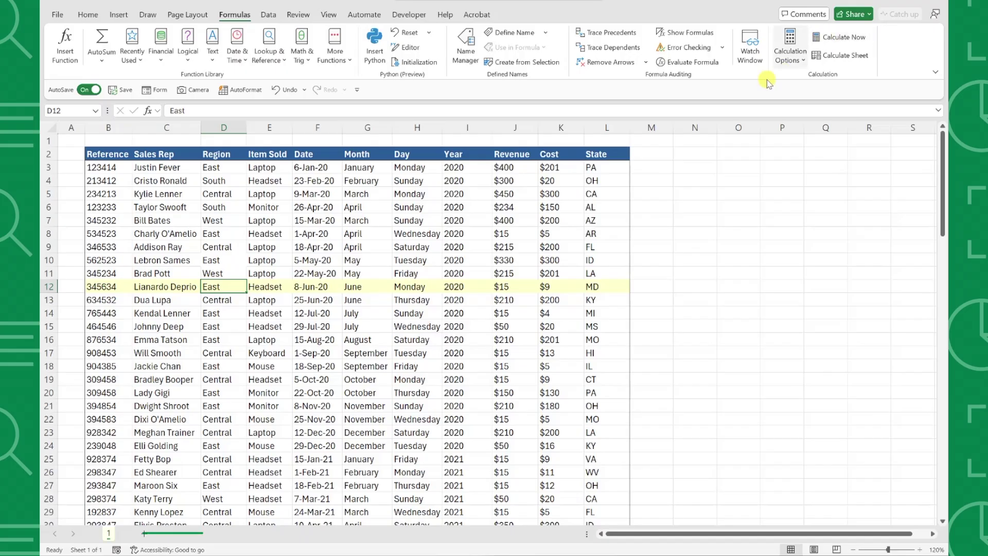
Step: Add target.Calculate to Sheet1's Worksheet_SelectionChange procedure, then close the VBA editor
{"action": "right_click", "coordinate": [109, 535]}
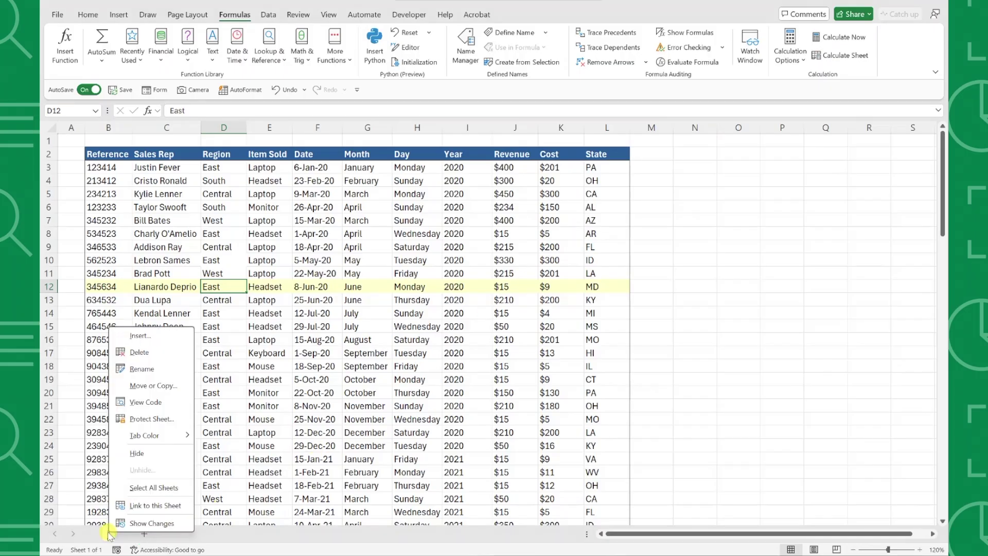
{"action": "left_click", "coordinate": [144, 402]}
{"action": "left_click", "coordinate": [538, 152]}
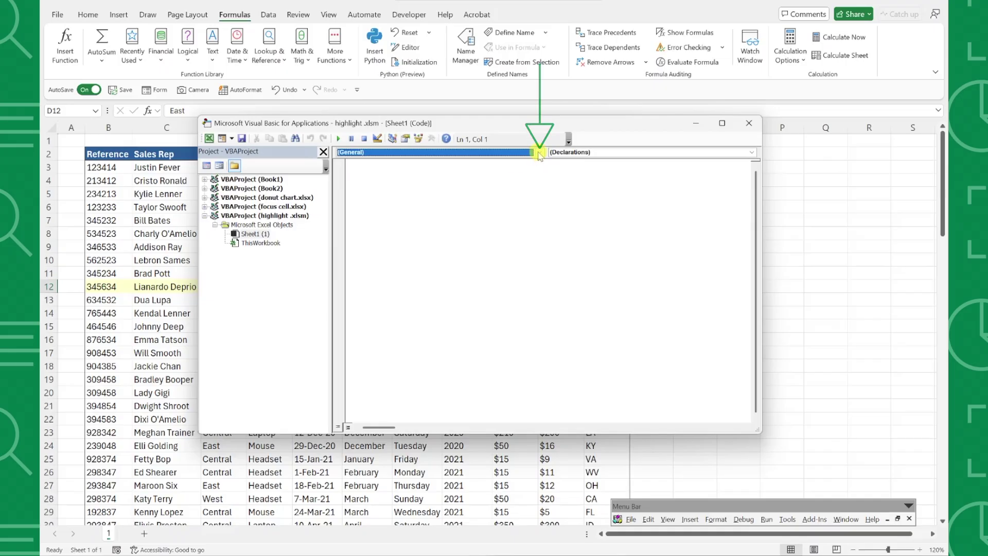
{"action": "left_click", "coordinate": [522, 166]}
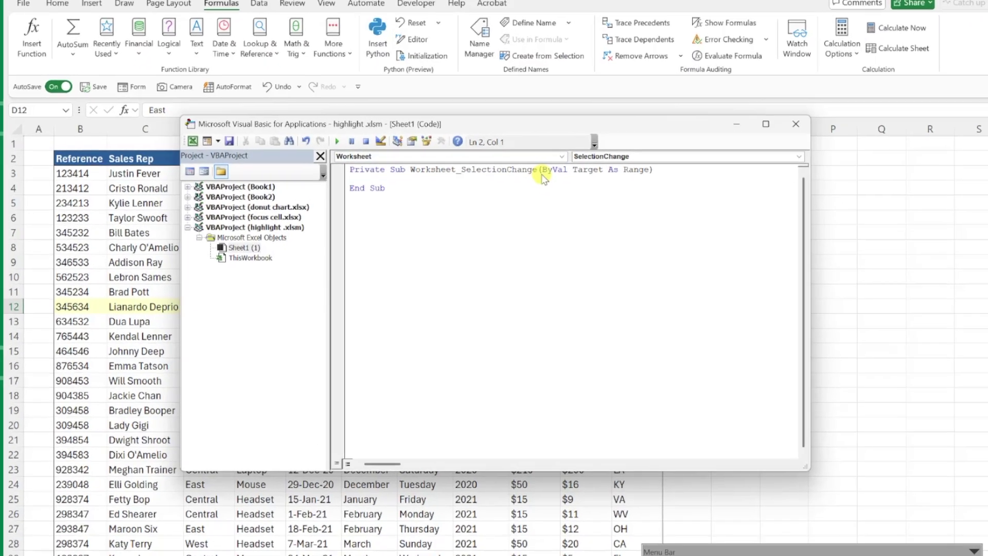
{"action": "type", "text": "target.Calcula"}
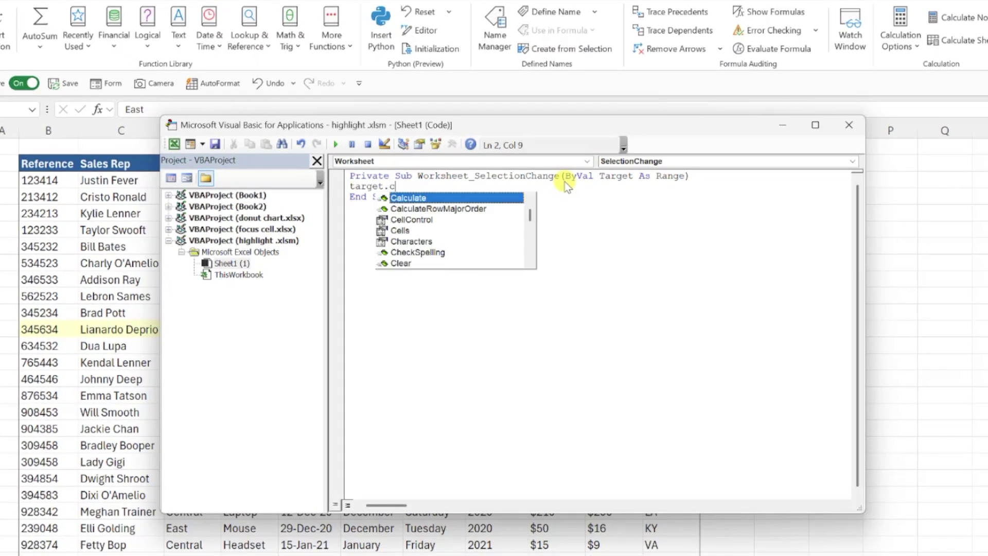
{"action": "key", "text": "Tab"}
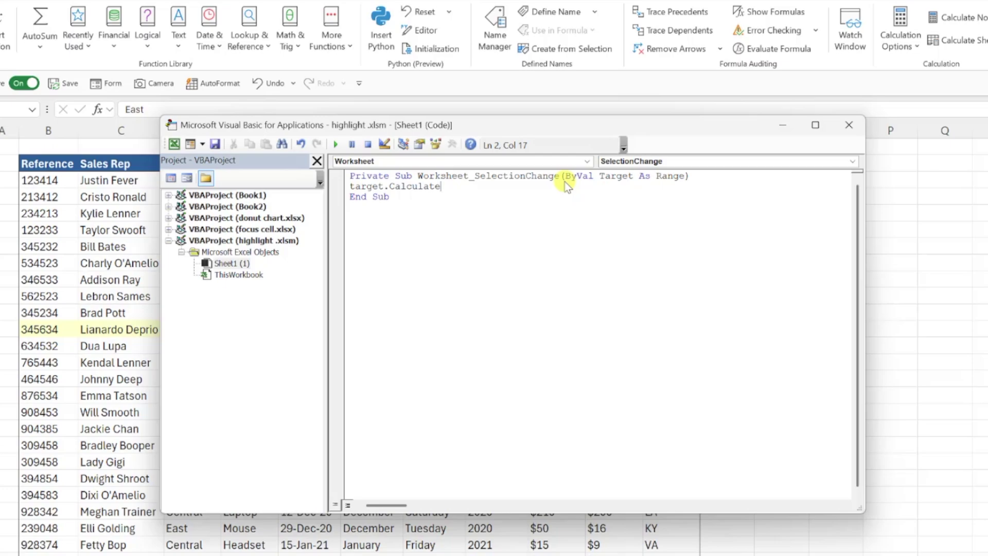
{"action": "left_click", "coordinate": [848, 125]}
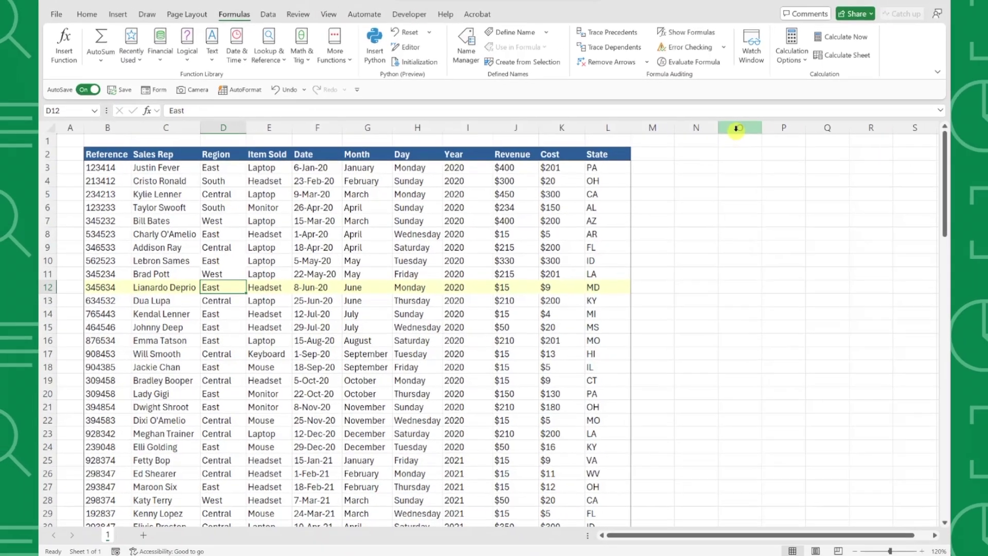
Step: Arrow through rows 15 and 10 to row 9 to confirm the highlight now follows automatically
{"action": "key", "text": "Down"}
{"action": "key", "text": "Down"}
{"action": "key", "text": "Down"}
{"action": "key", "text": "Down"}
{"action": "key", "text": "Down"}
{"action": "key", "text": "Up"}
{"action": "key", "text": "Up"}
{"action": "key", "text": "Up"}
{"action": "key", "text": "Up"}
{"action": "key", "text": "Up"}
{"action": "key", "text": "Up"}
{"action": "key", "text": "Up"}
{"action": "key", "text": "Up"}
{"action": "key", "text": "Up"}
{"action": "key", "text": "Down"}
{"action": "key", "text": "Right"}
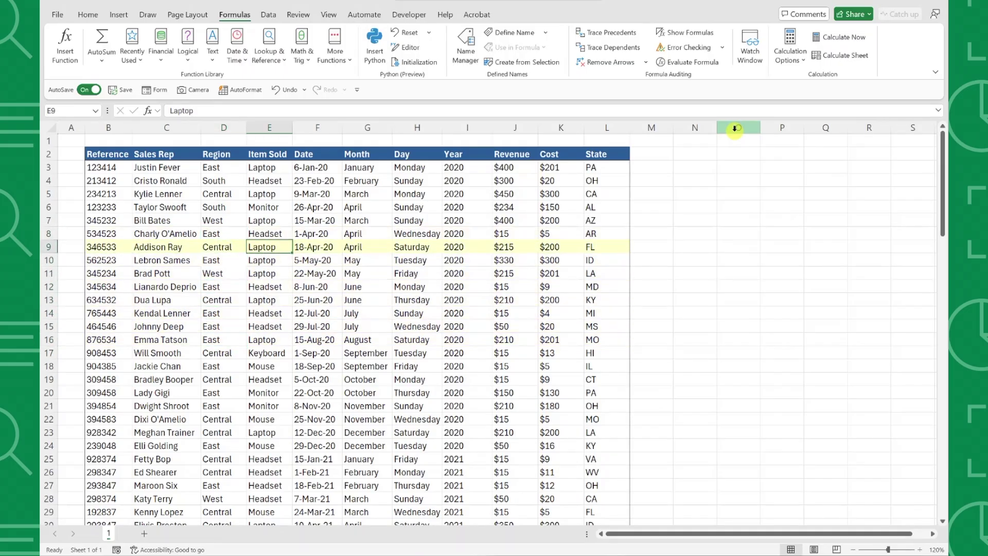
{"action": "key", "text": "alt+w"}
{"action": "key", "text": "f"}
{"action": "key", "text": "c"}
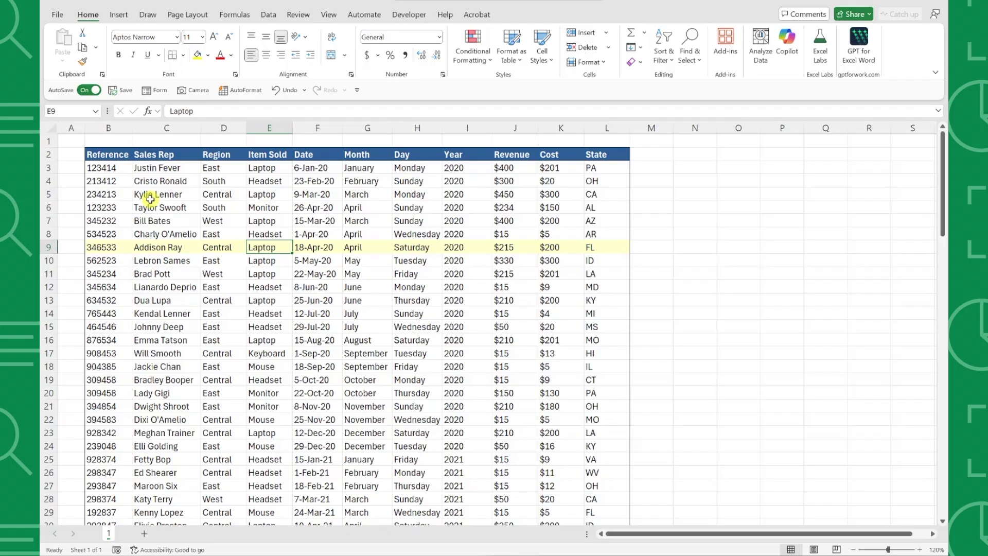
Step: Select the whole table again and start a formula rule =COLUMN()=CELL("col")
{"action": "key", "text": "ctrl+a"}
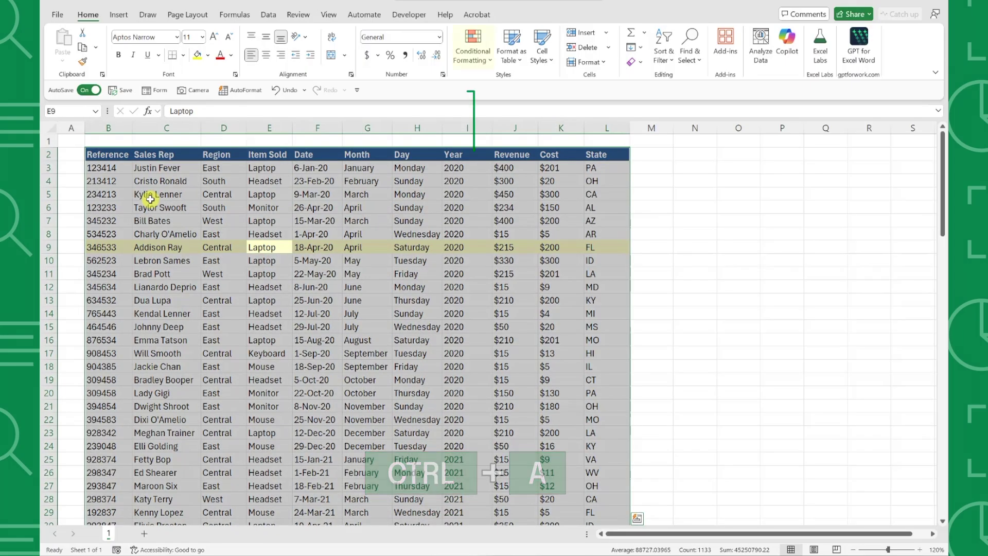
{"action": "left_click", "coordinate": [465, 62]}
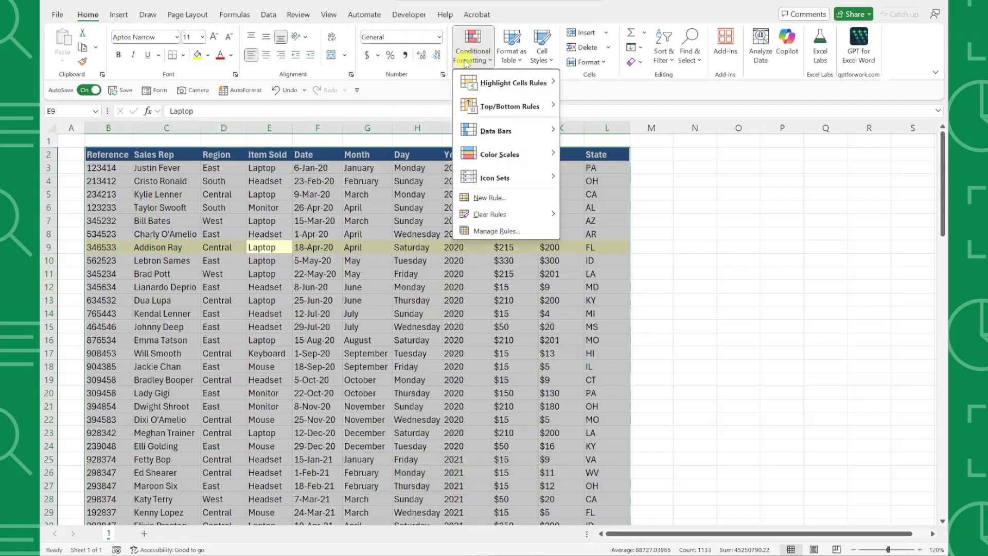
{"action": "left_click", "coordinate": [474, 199]}
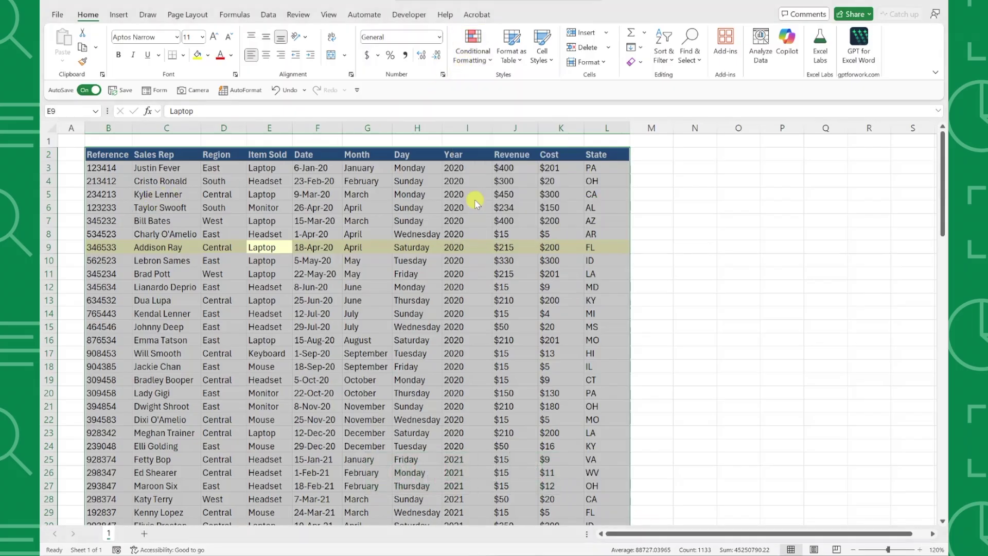
{"action": "left_click", "coordinate": [456, 242]}
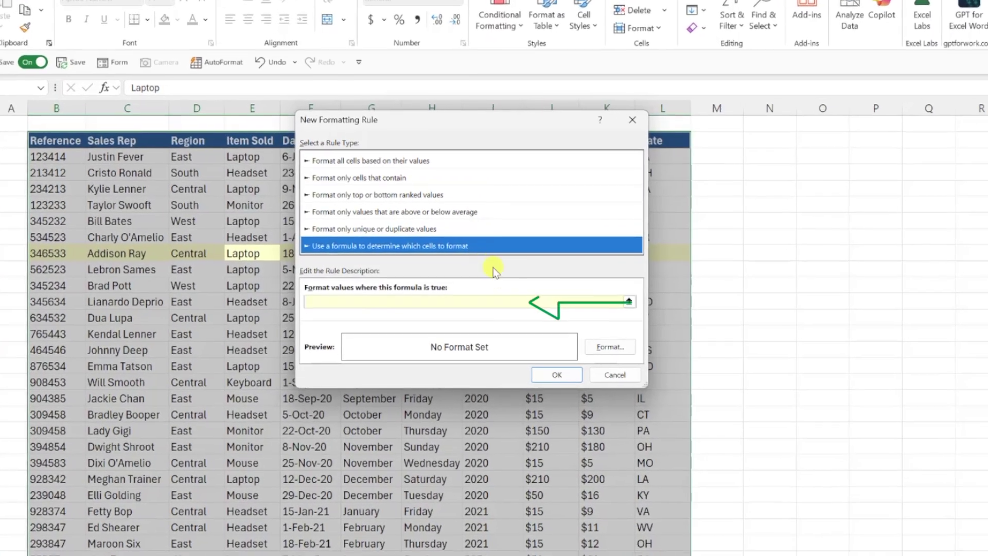
{"action": "left_click", "coordinate": [514, 304]}
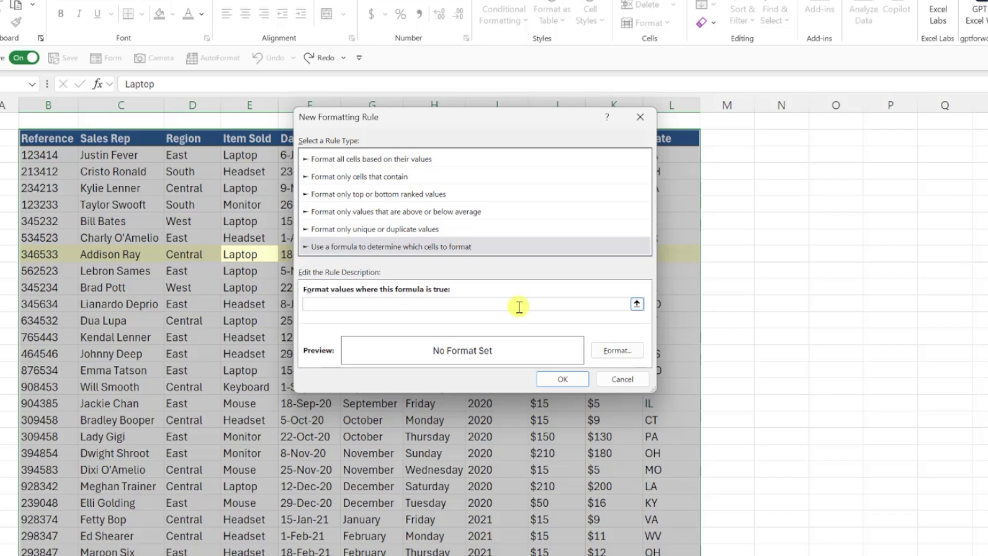
{"action": "type", "text": "=COLUMN()=CELL(\"col\")"}
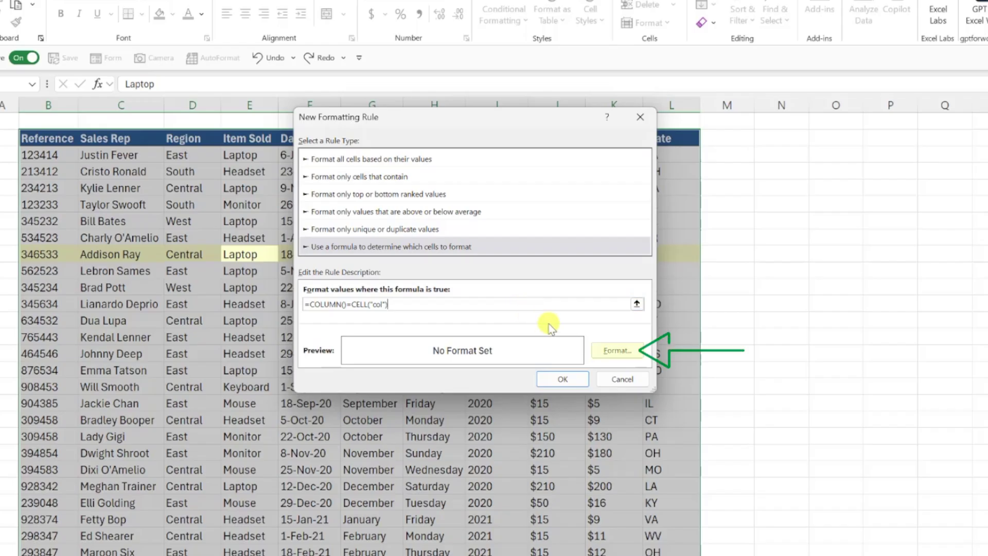
Step: Give the column rule a light yellow fill and save it, highlighting column H
{"action": "left_click", "coordinate": [601, 351]}
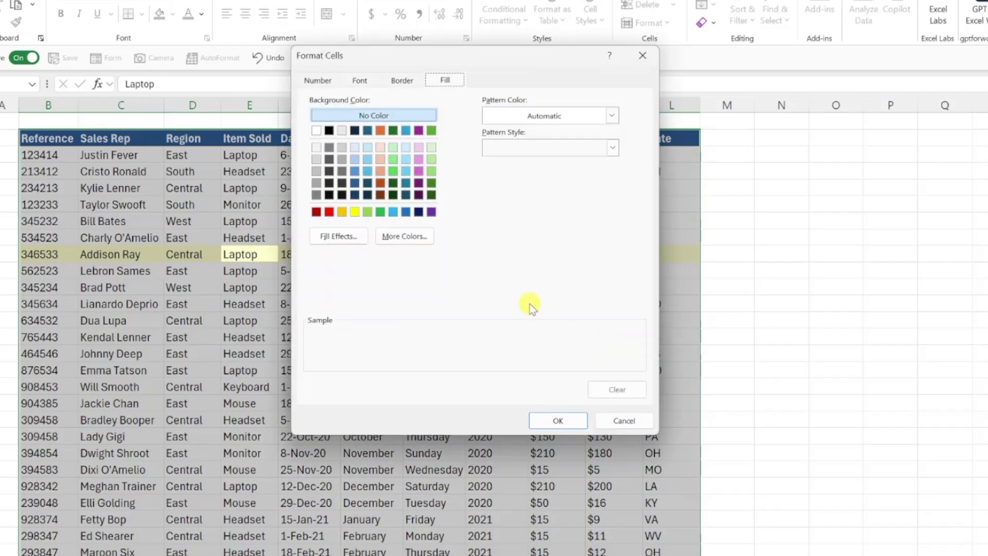
{"action": "left_click", "coordinate": [427, 238]}
{"action": "left_click", "coordinate": [428, 238]}
{"action": "left_click", "coordinate": [529, 160]}
{"action": "left_click", "coordinate": [553, 416]}
{"action": "left_click", "coordinate": [560, 379]}
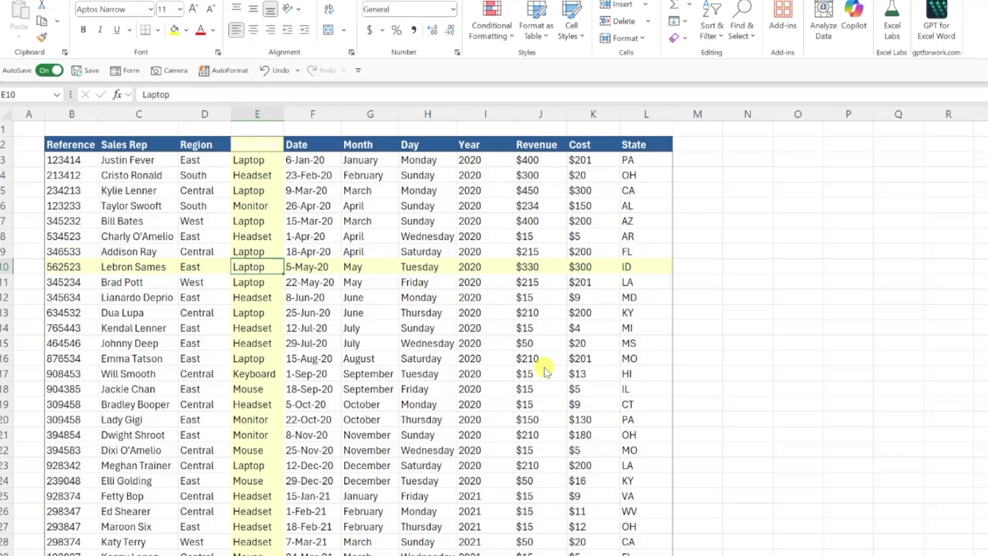
{"action": "key", "text": "Down"}
{"action": "key", "text": "Down"}
{"action": "key", "text": "Down"}
{"action": "key", "text": "Down"}
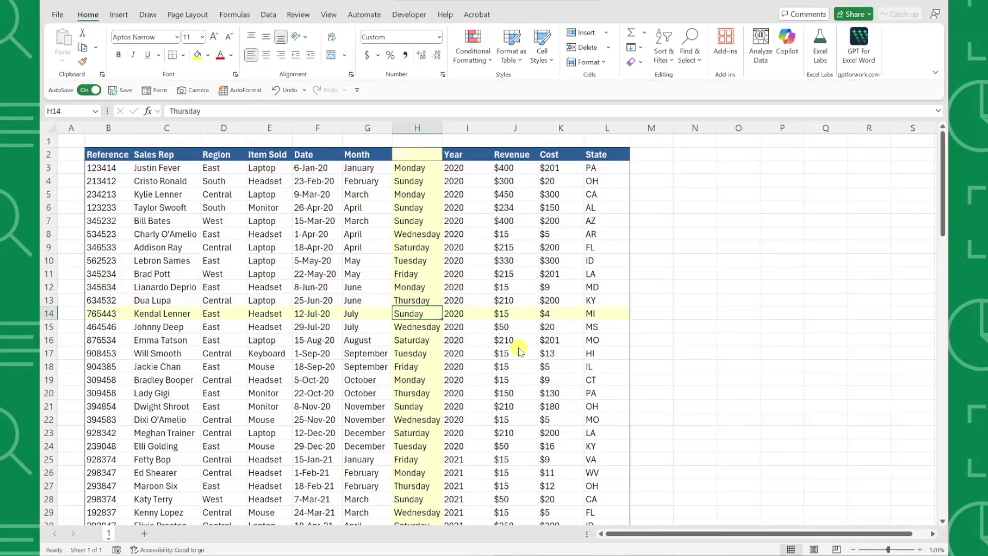
{"action": "key", "text": "Left"}
{"action": "key", "text": "Down"}
{"action": "key", "text": "Down"}
{"action": "key", "text": "Right"}
{"action": "key", "text": "Right"}
{"action": "key", "text": "Down"}
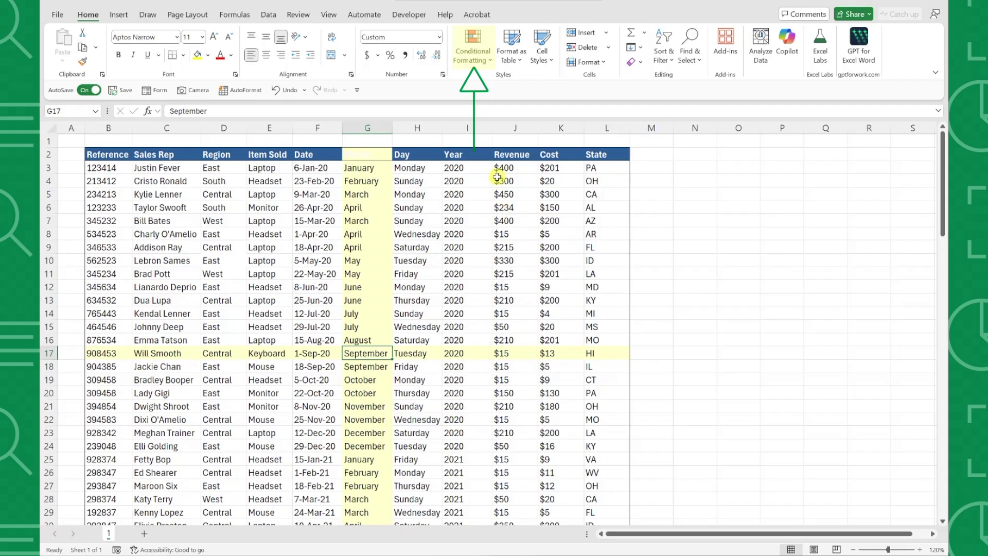
Step: Delete both the column and row highlight rules in the Conditional Formatting Rules Manager
{"action": "left_click", "coordinate": [478, 61]}
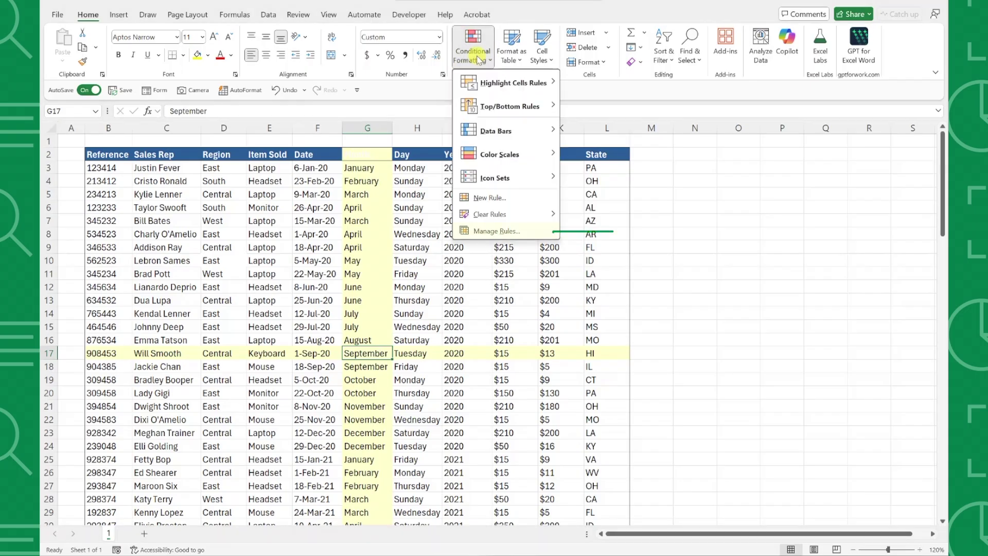
{"action": "left_click", "coordinate": [482, 230]}
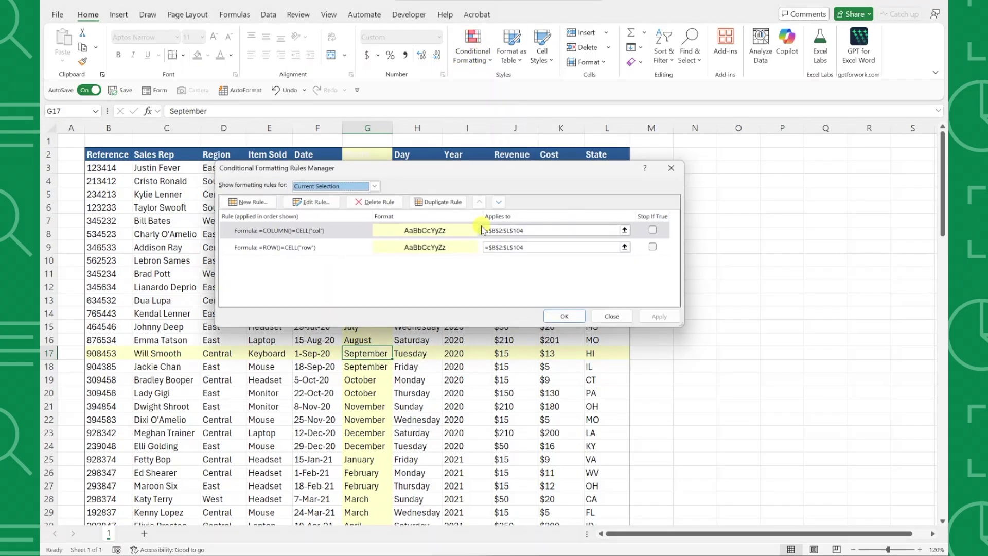
{"action": "left_click", "coordinate": [381, 204]}
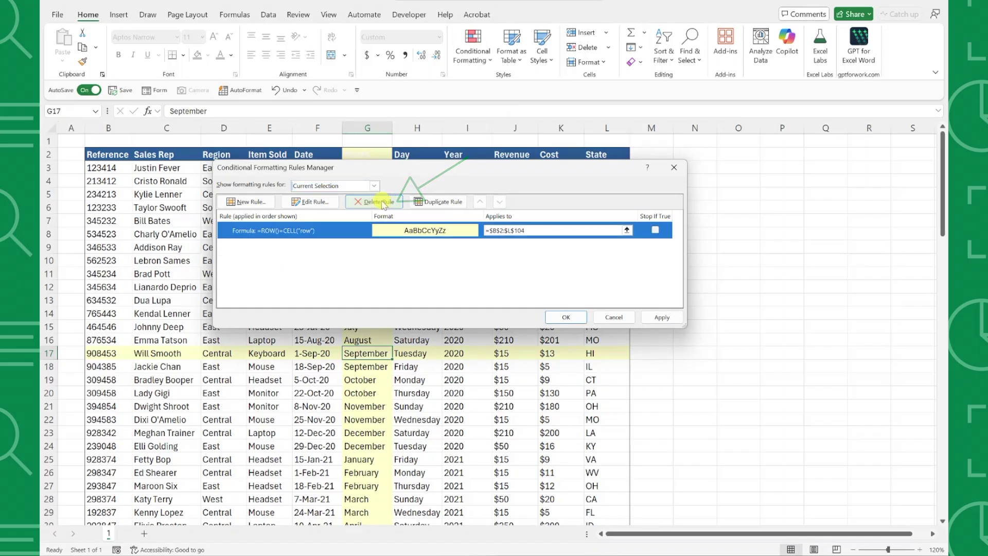
{"action": "left_click", "coordinate": [376, 203]}
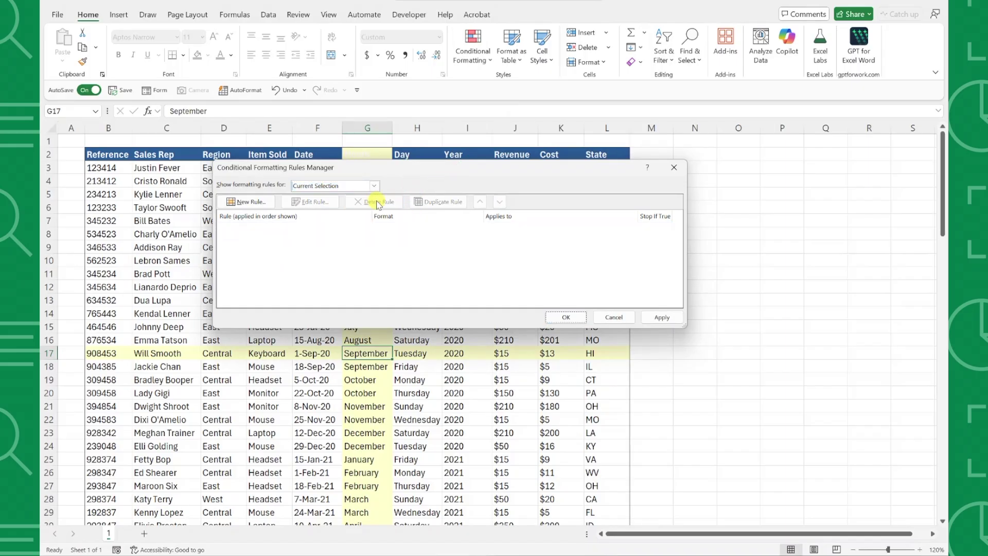
{"action": "left_click", "coordinate": [567, 317]}
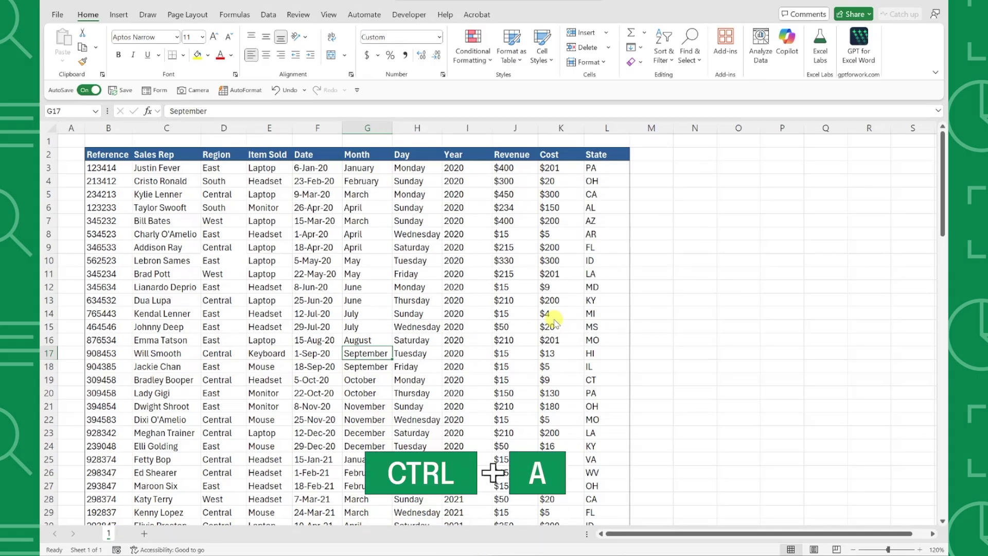
Step: Select the whole table and start a formula rule =CELL("address",B2)=CELL("address")
{"action": "key", "text": "ctrl+a"}
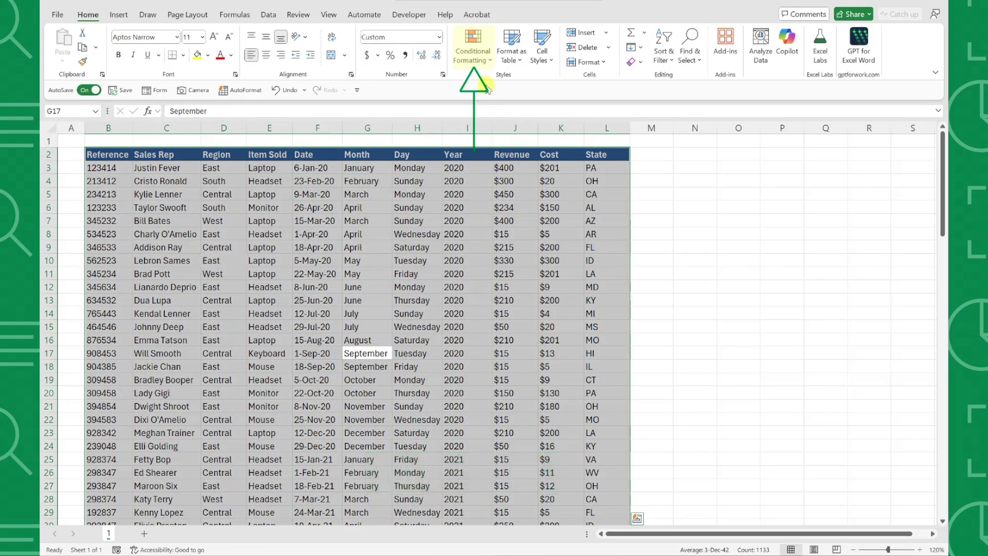
{"action": "left_click", "coordinate": [474, 54]}
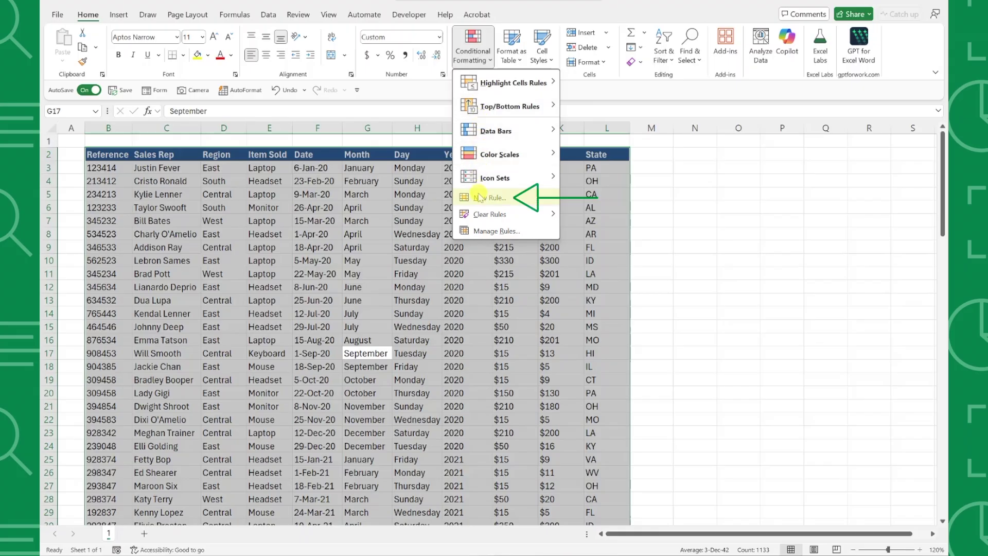
{"action": "left_click", "coordinate": [479, 197]}
{"action": "left_click", "coordinate": [466, 230]}
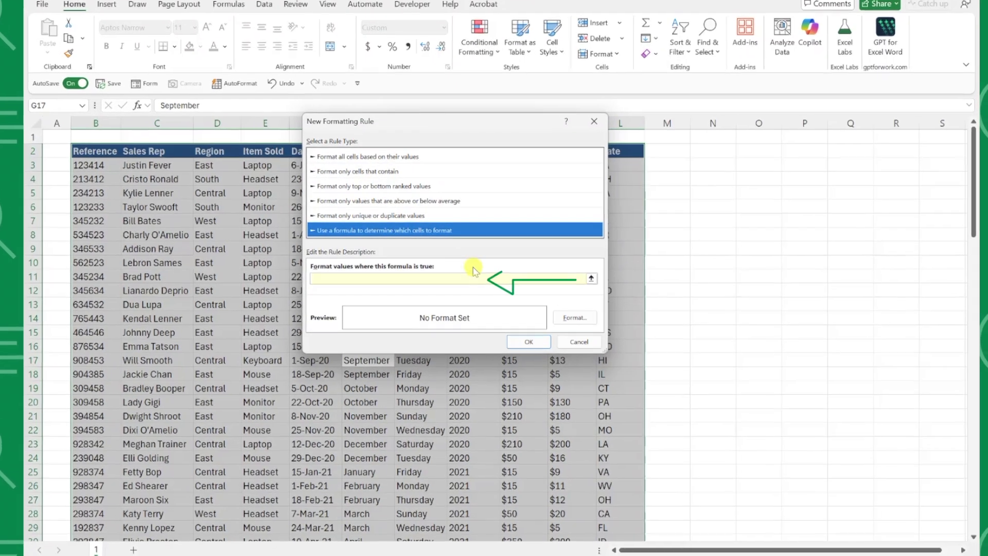
{"action": "left_click", "coordinate": [477, 280]}
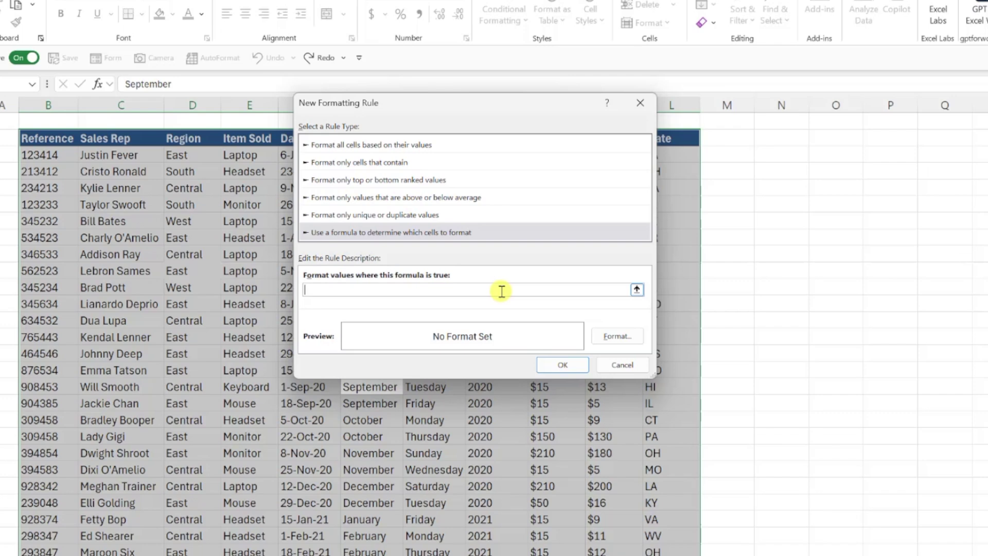
{"action": "type", "text": "=CELL(\"address\",B2"}
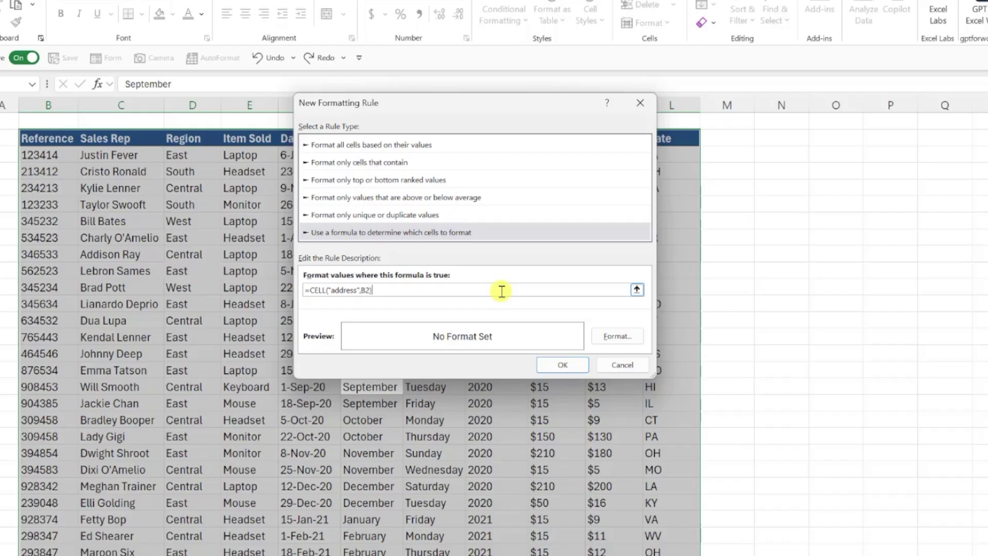
{"action": "type", "text": "=CELL(\"address\")"}
Step: Give the single-cell rule a pale yellow fill and confirm it
{"action": "left_click", "coordinate": [608, 335]}
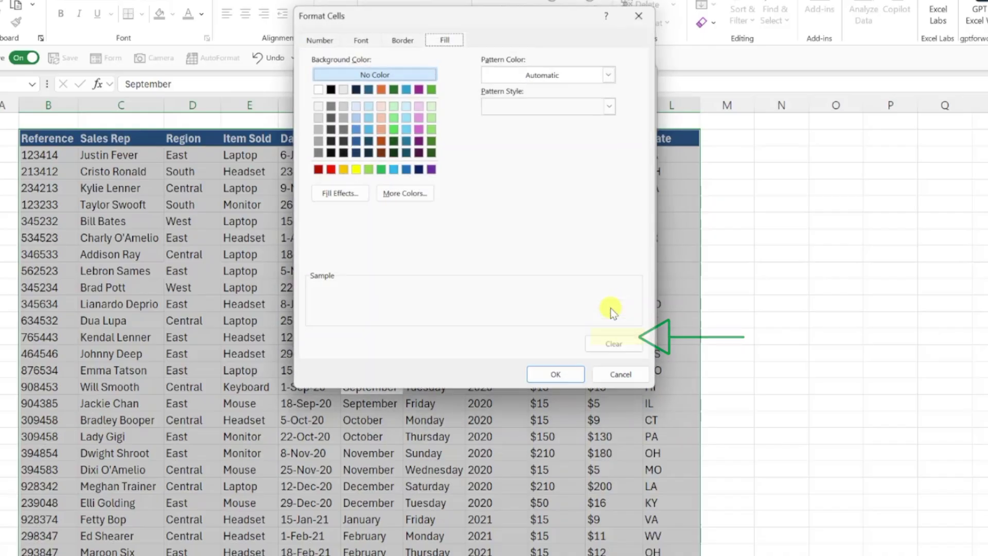
{"action": "left_click", "coordinate": [424, 190]}
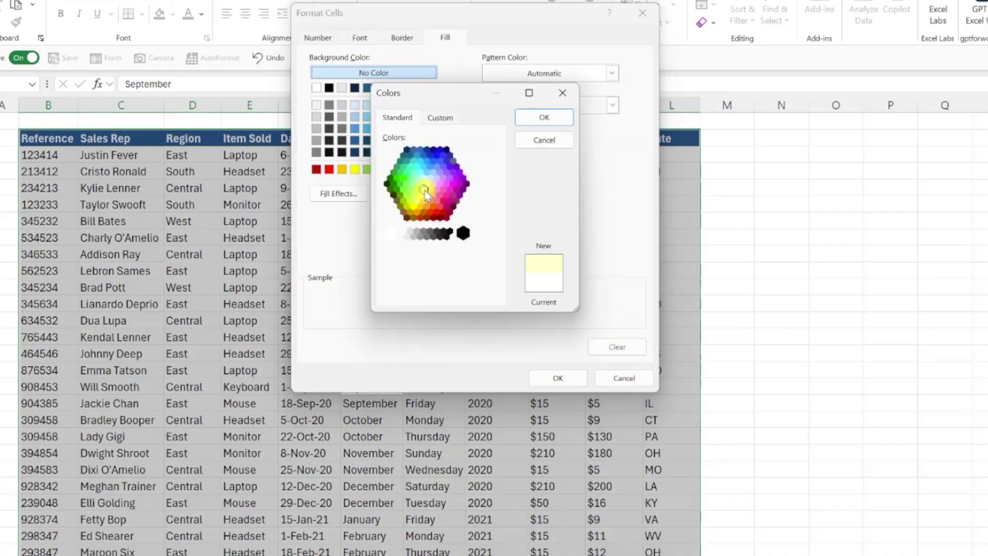
{"action": "left_click", "coordinate": [522, 119]}
{"action": "left_click", "coordinate": [554, 377]}
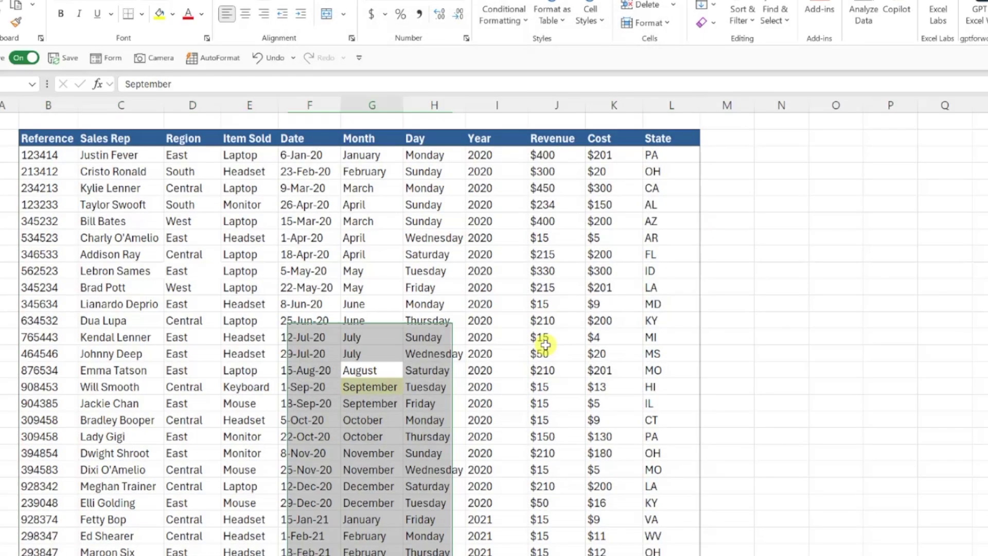
{"action": "key", "text": "Up"}
{"action": "key", "text": "Left"}
Step: Move the active cell to I7 to check the highlight, then open Sheet1's code in the VBA editor
{"action": "key", "text": "Up"}
{"action": "key", "text": "Up"}
{"action": "key", "text": "Left"}
{"action": "key", "text": "Up"}
{"action": "key", "text": "Right"}
{"action": "key", "text": "Up"}
{"action": "key", "text": "Right"}
{"action": "key", "text": "Up"}
{"action": "key", "text": "Up"}
{"action": "key", "text": "Right"}
{"action": "key", "text": "Right"}
{"action": "key", "text": "Up"}
{"action": "key", "text": "Up"}
{"action": "key", "text": "Up"}
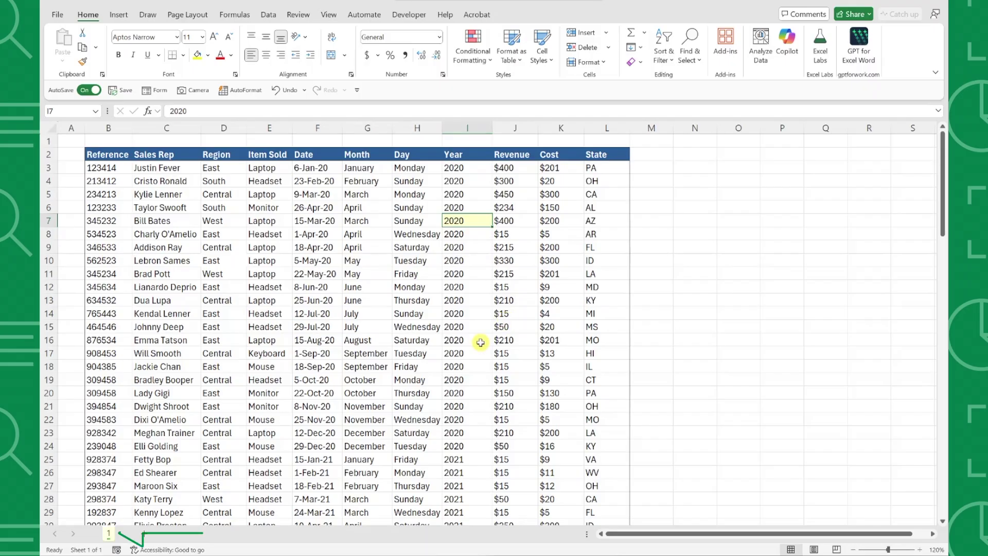
{"action": "right_click", "coordinate": [110, 536]}
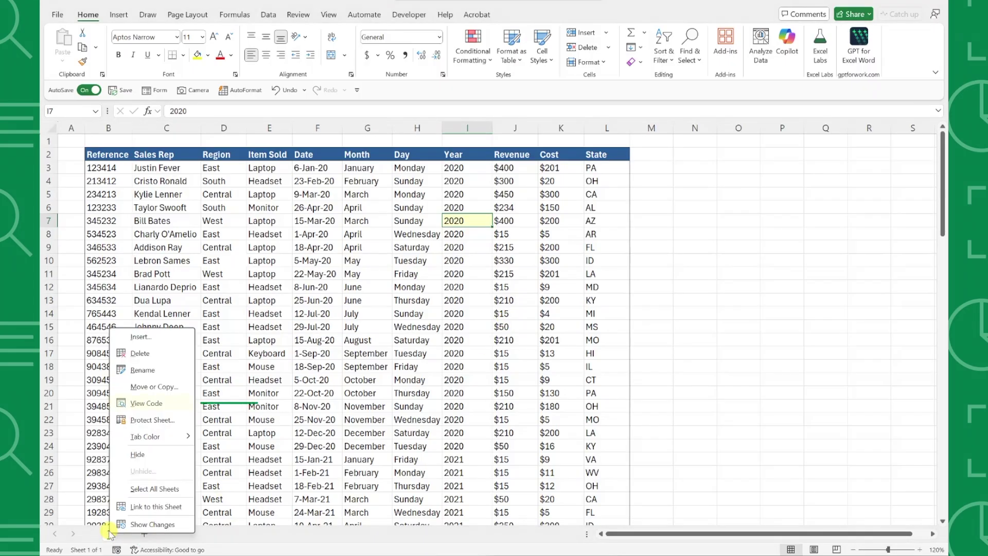
{"action": "left_click", "coordinate": [148, 406]}
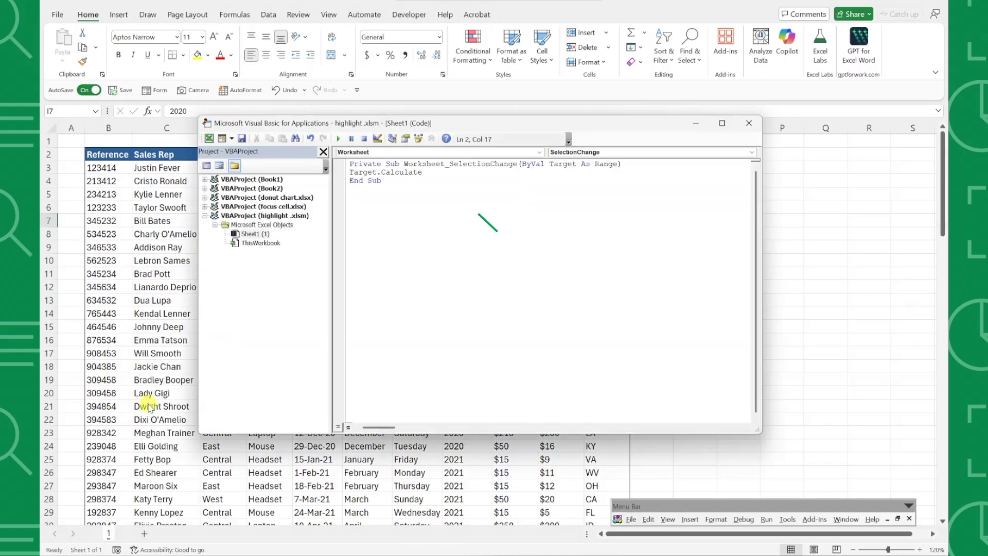